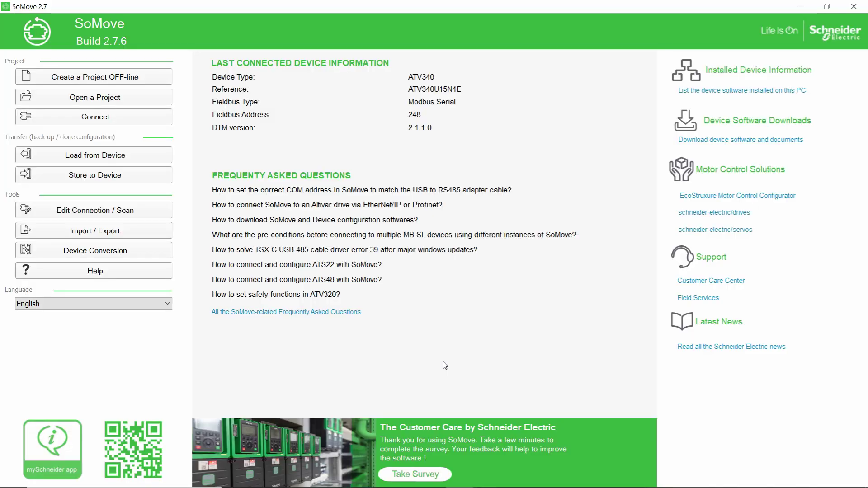
# Connect from the SoMove start page and scan for the ATV340 drive in a new project
pyautogui.click(161, 120)
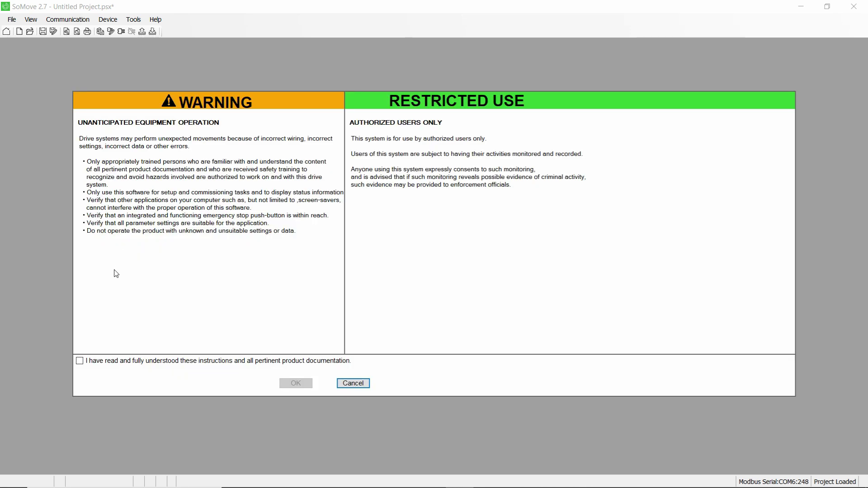
# Acknowledge the safety notice and load the ATV340U15N4E configuration from the device
pyautogui.click(80, 362)
pyautogui.click(296, 384)
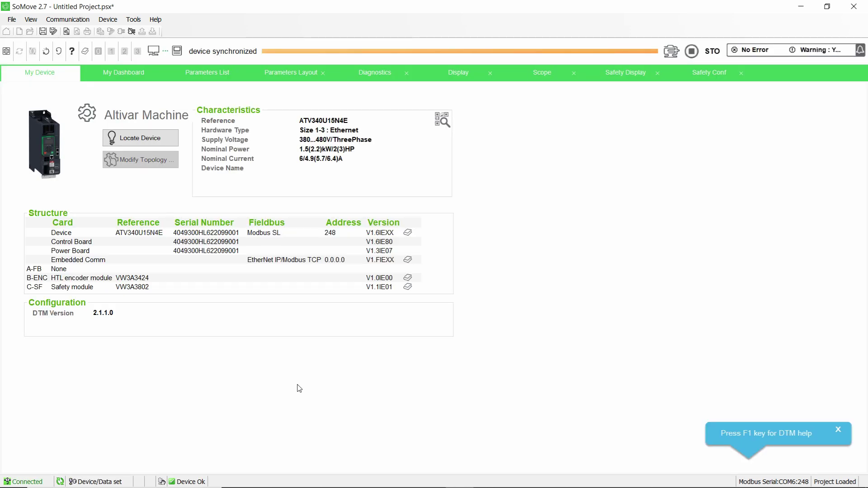
# Show the drive's Simply Start parameter list, then the Safety Conf workspace
pyautogui.click(215, 71)
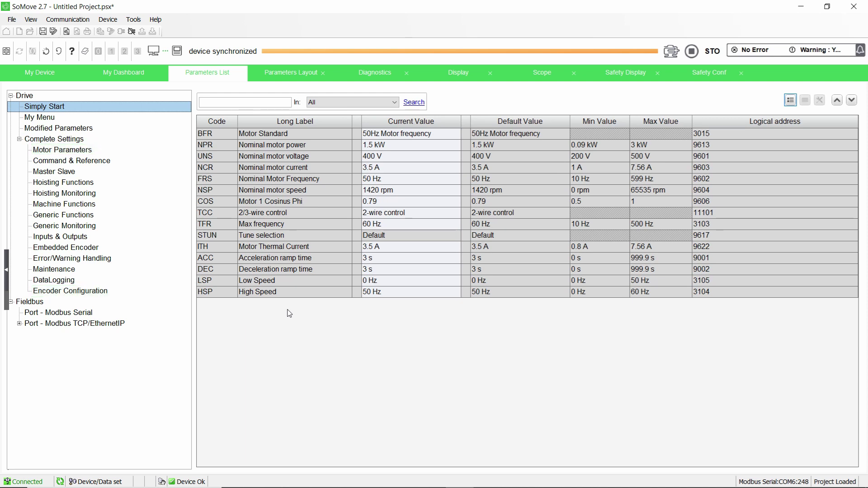
pyautogui.click(698, 76)
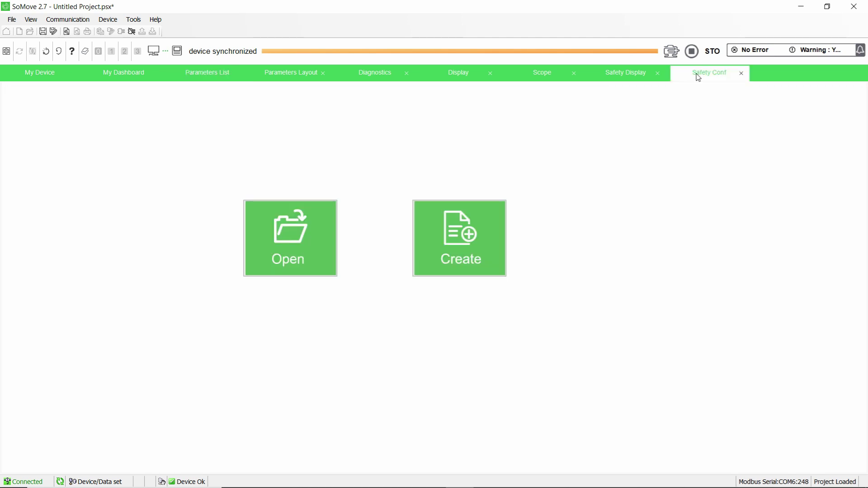
# Create a new safety configuration protected by a password entered twice
pyautogui.click(493, 236)
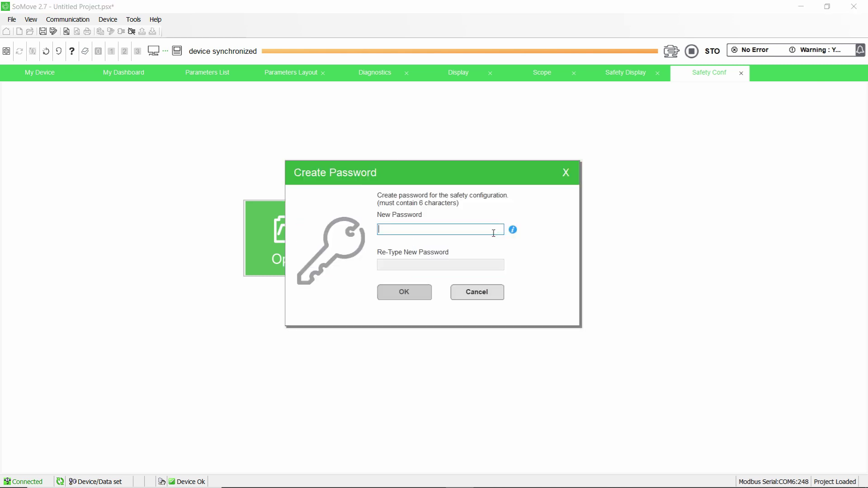
pyautogui.press('Tab')
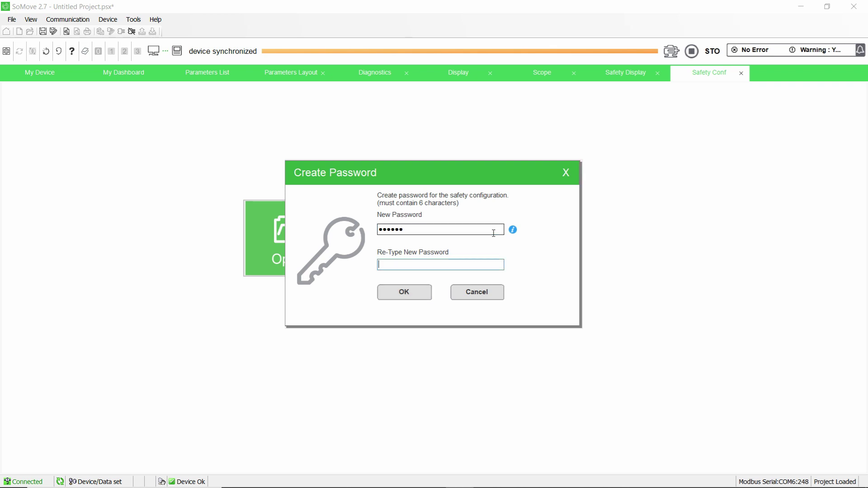
pyautogui.press('Return')
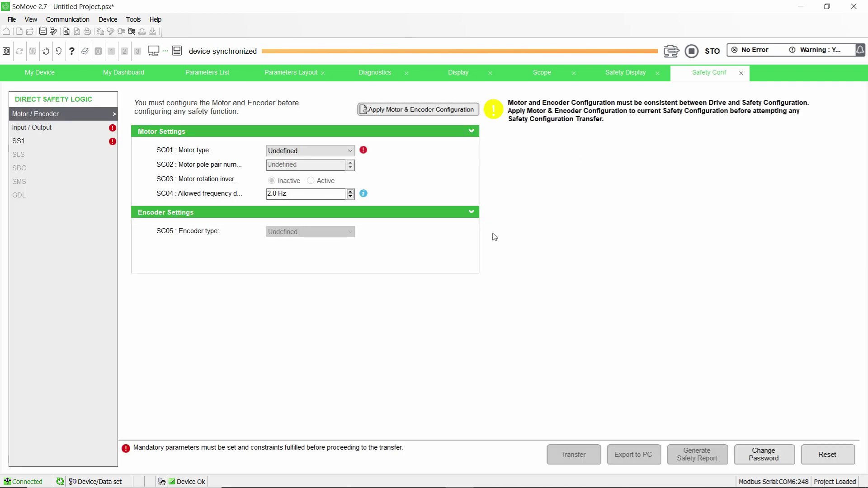
# Import the drive's asynchronous motor, 2 pole pairs, no-encoder settings into the safety configuration
pyautogui.click(444, 112)
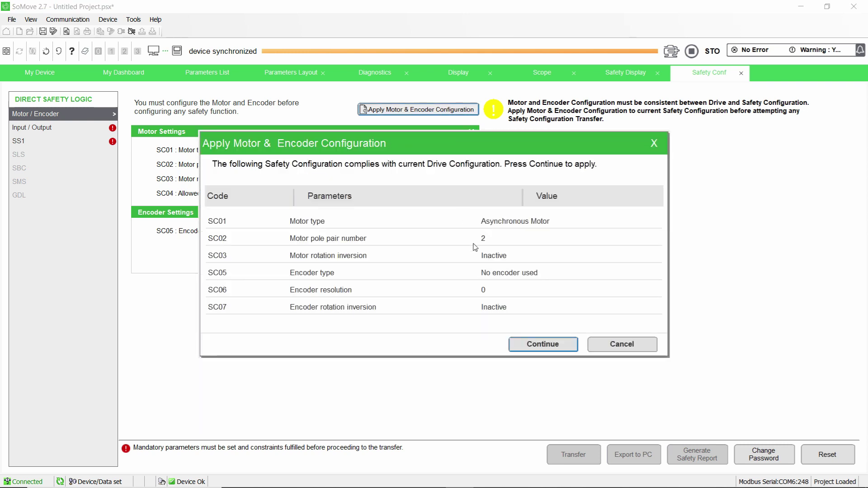
pyautogui.click(538, 346)
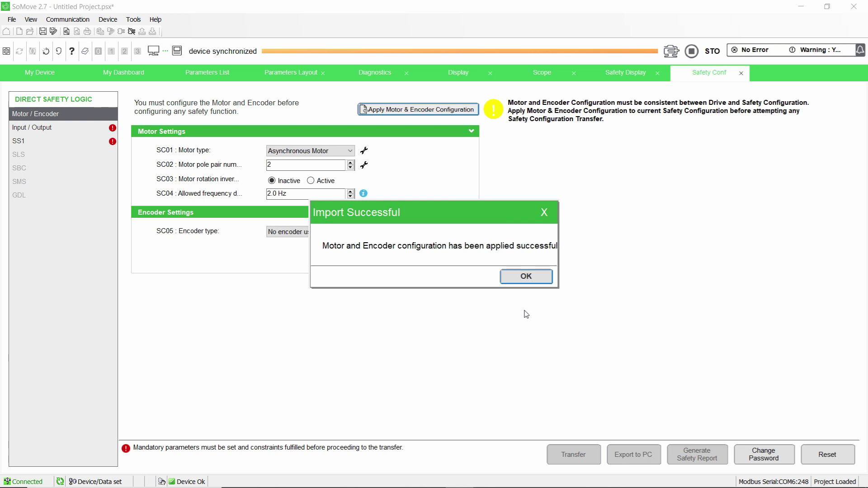
pyautogui.click(526, 276)
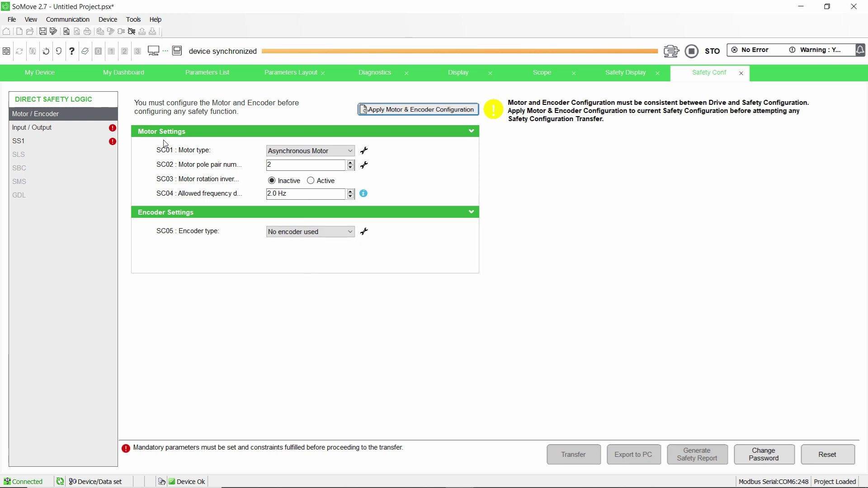
# In Input / Output, assign SI5 to start mode (SC09) and SI1 to SS1 (SC27)
pyautogui.click(109, 128)
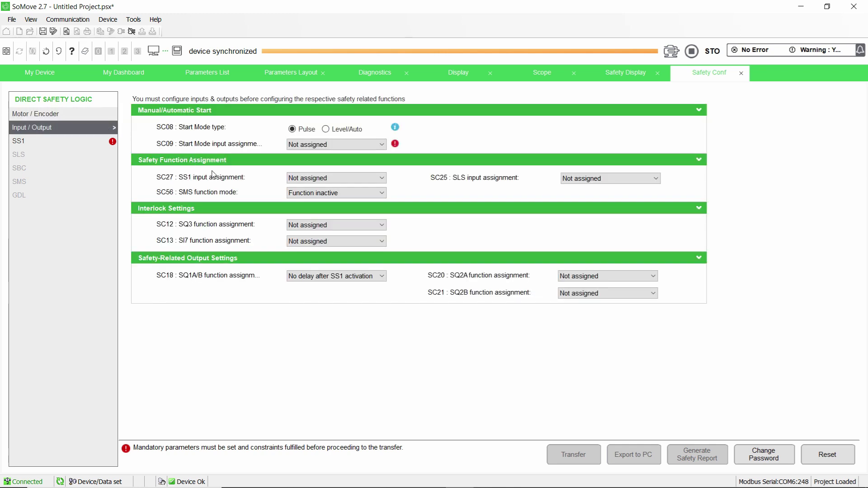
pyautogui.click(314, 146)
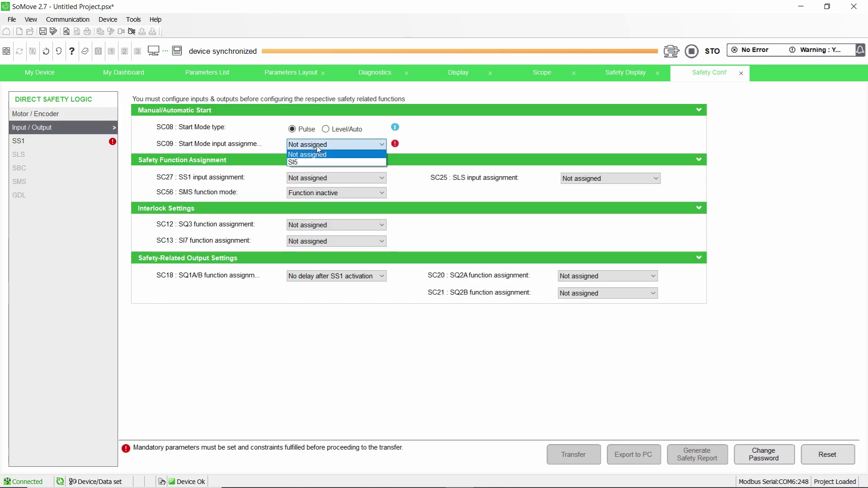
pyautogui.click(314, 165)
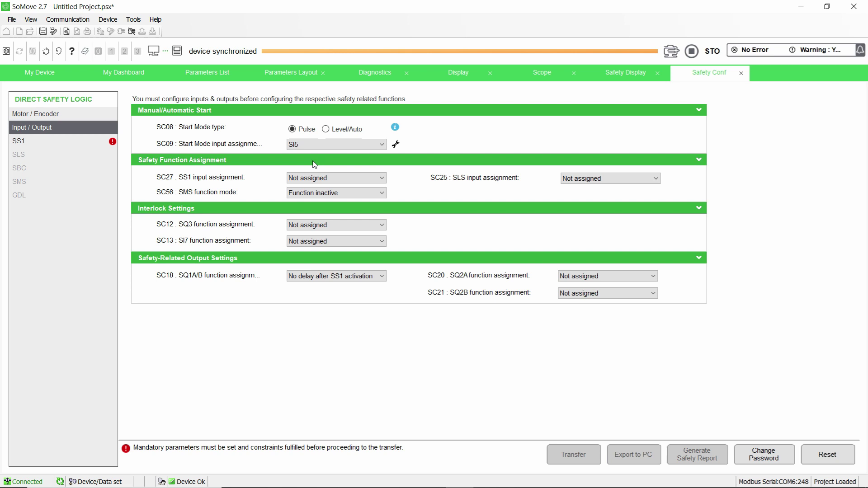
pyautogui.click(335, 181)
pyautogui.click(327, 195)
pyautogui.click(96, 138)
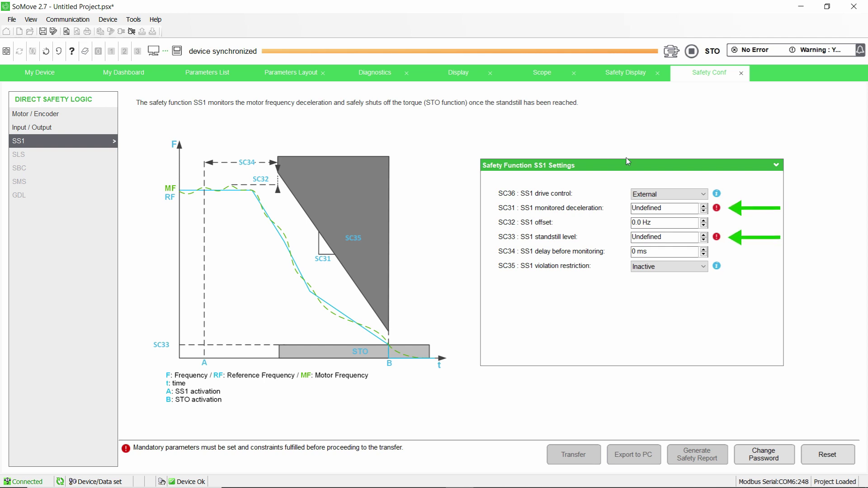
# Set SS1 to Automatic, 10 Hz/s commanded and monitored deceleration, and 5 Hz offset and standstill
pyautogui.click(662, 195)
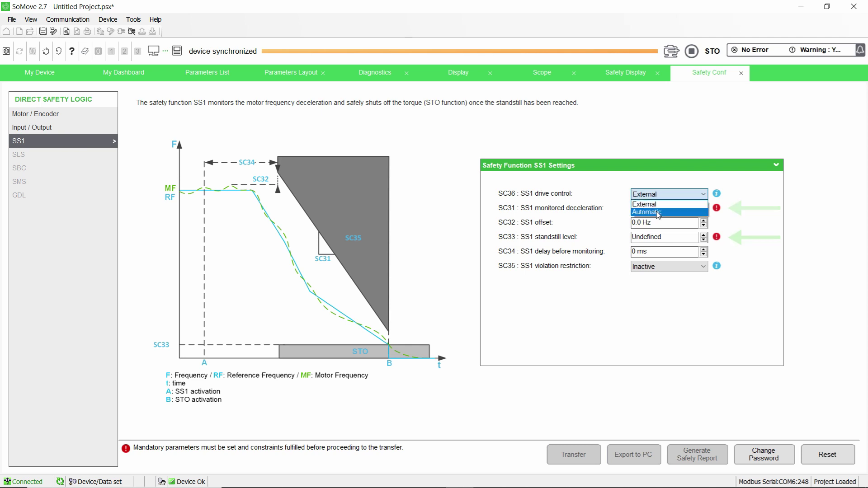
pyautogui.click(658, 213)
pyautogui.doubleClick(658, 209)
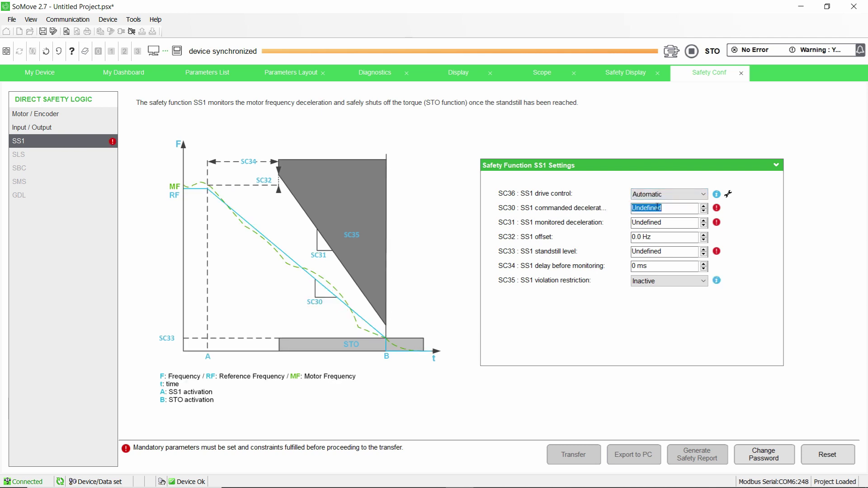
pyautogui.write('10')
pyautogui.click(659, 222)
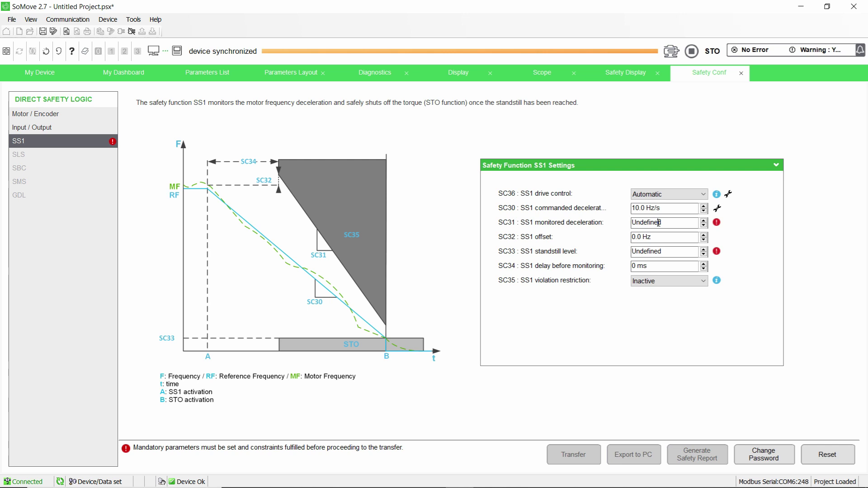
pyautogui.doubleClick(659, 223)
pyautogui.write('10')
pyautogui.doubleClick(648, 237)
pyautogui.write('5')
pyautogui.click(647, 252)
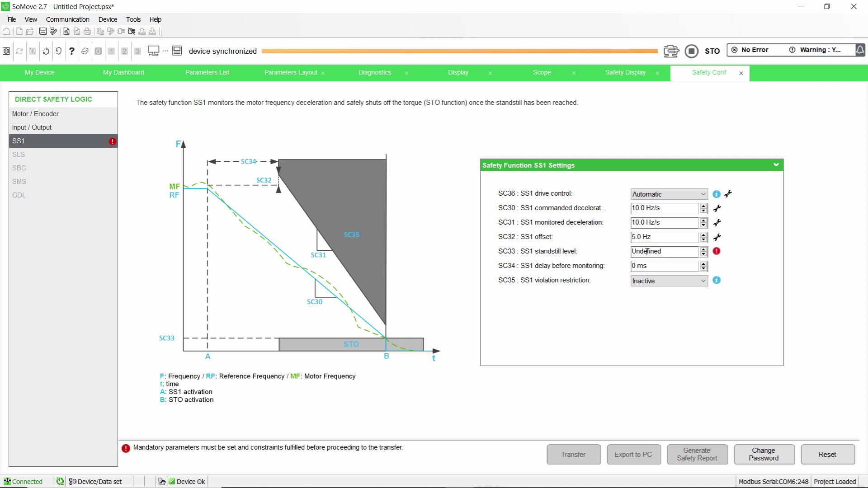
pyautogui.doubleClick(648, 252)
pyautogui.write('5')
pyautogui.press('Return')
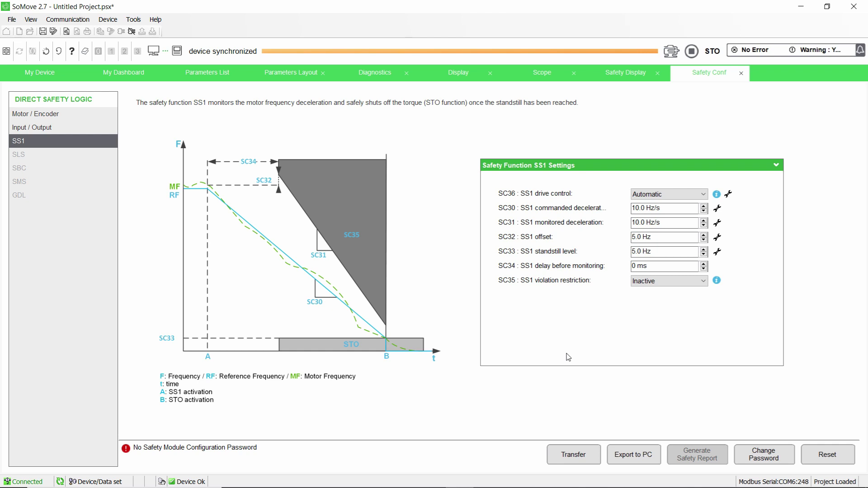
# Transfer the SS1 safety configuration to the drive for activation with code 2BC9
pyautogui.click(563, 455)
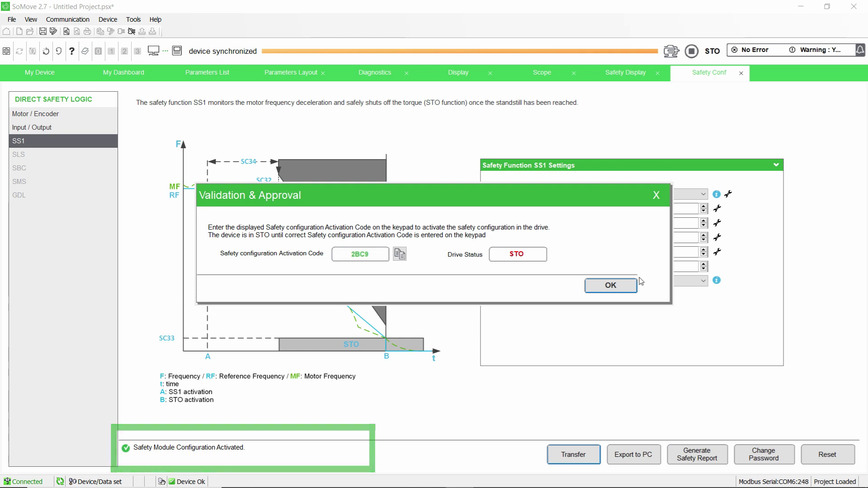
pyautogui.click(624, 294)
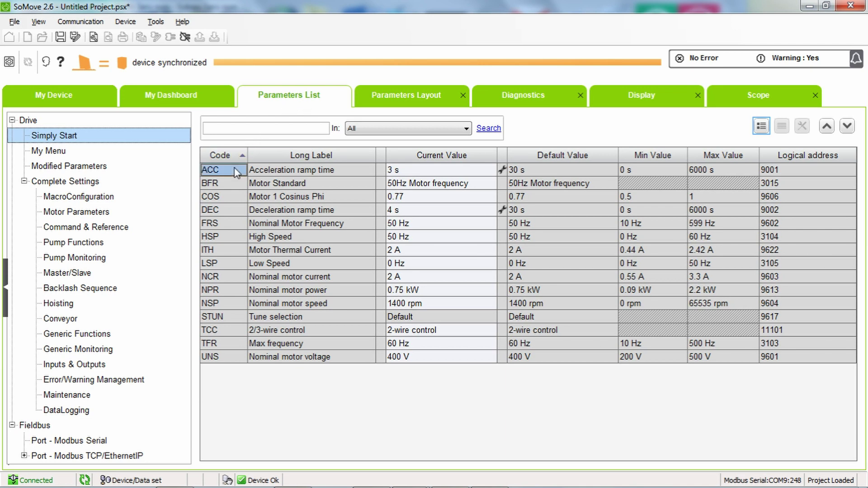
# Open the F1 help for the selected ACC parameter in the Simply Start menu
pyautogui.press('F1')
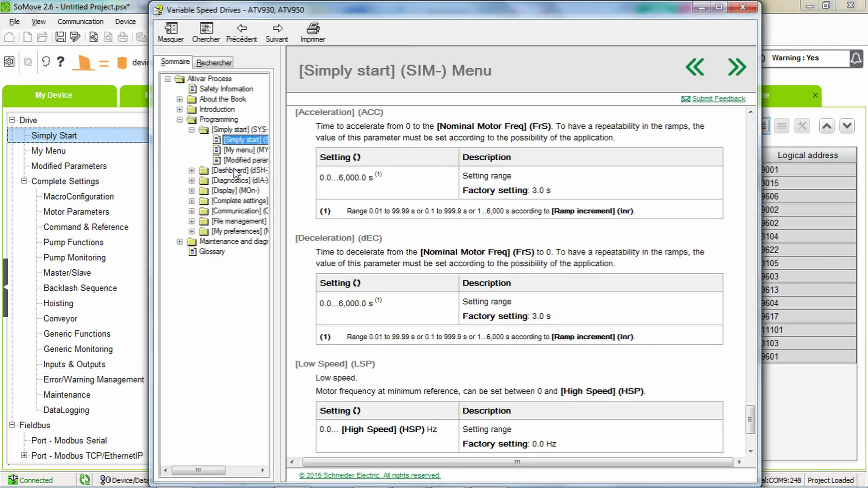